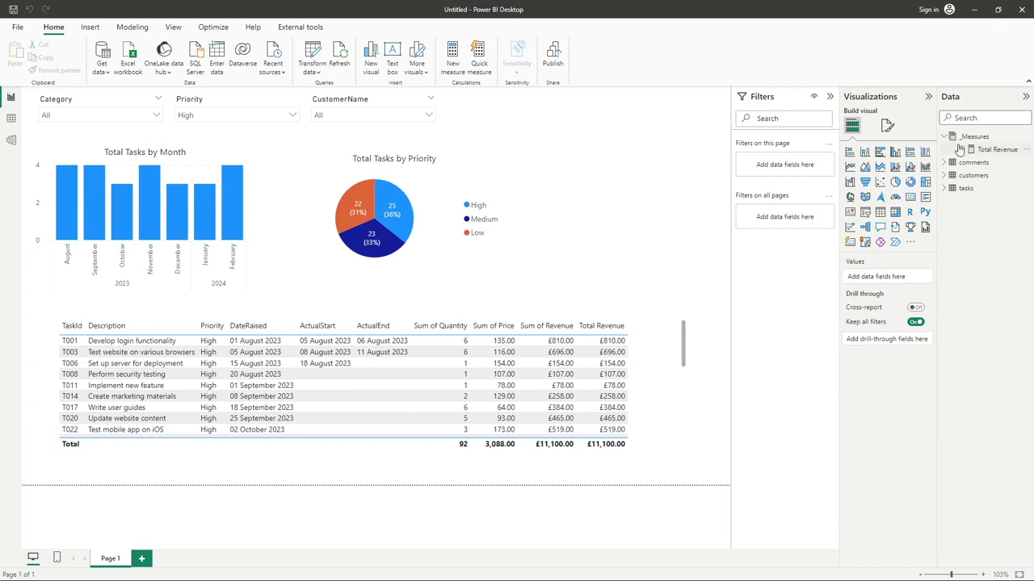
Open the Total Revenue measure's formula and bring up its context menu
{"action": "left_click", "coordinate": [988, 154]}
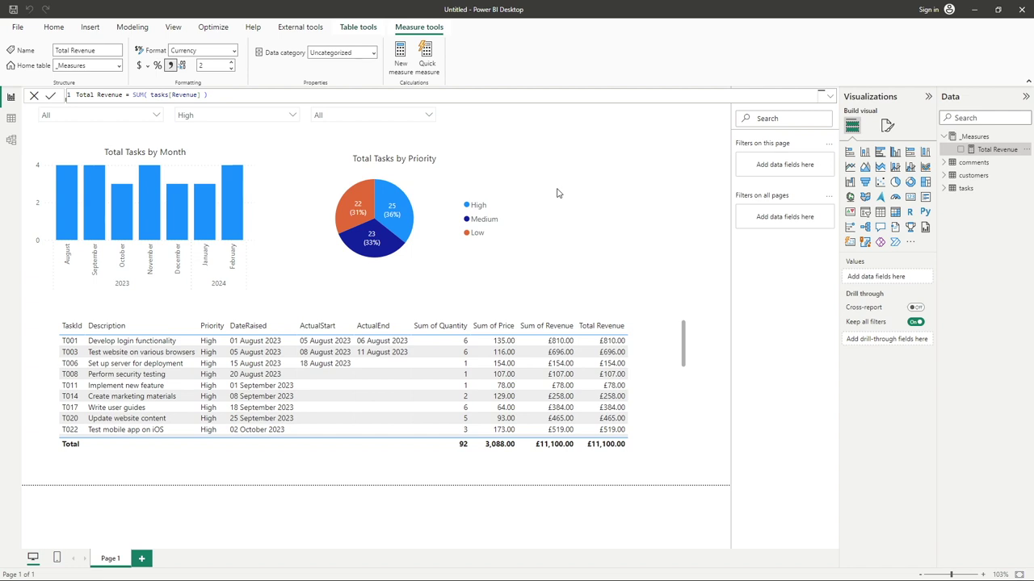
{"action": "left_click", "coordinate": [1026, 151]}
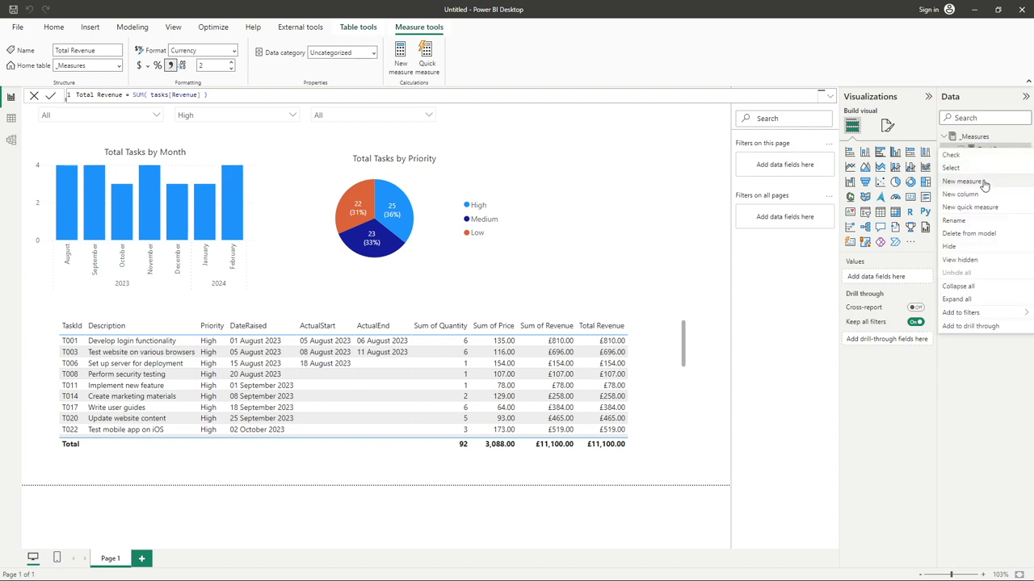
Create a new measure in _Measures and start its formula as 'High Priority = CA'
{"action": "left_click", "coordinate": [984, 182]}
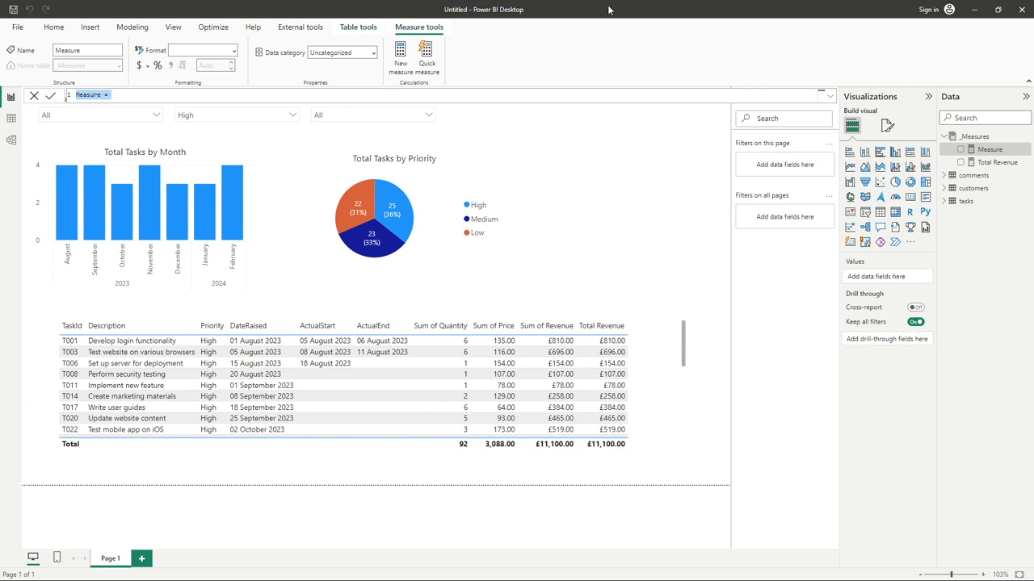
{"action": "double_click", "coordinate": [87, 94]}
{"action": "type", "text": "High Pricority"}
{"action": "type", "text": "CA"}
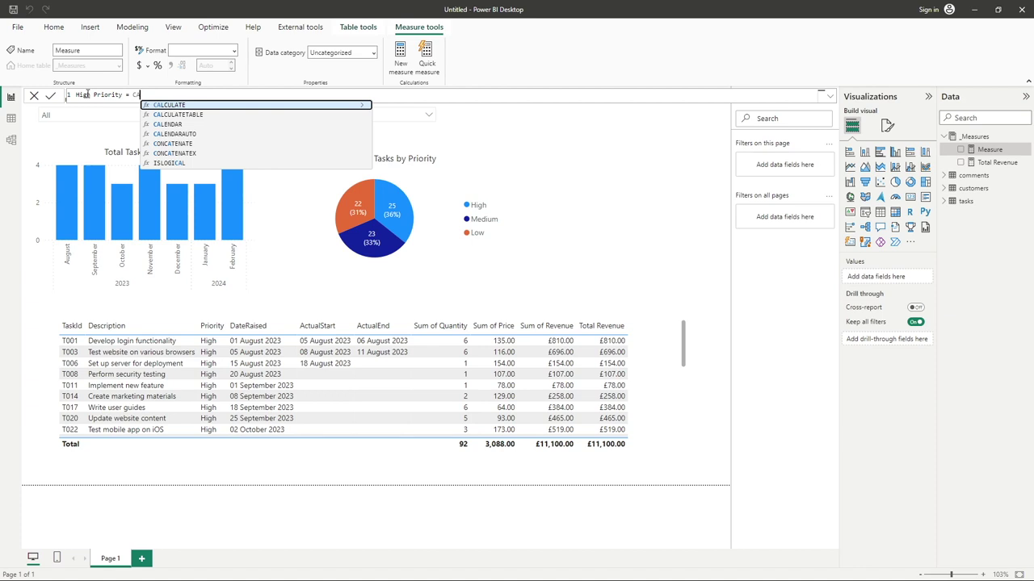
Extend the formula to CALCULATE( SUM( tasks[Revenue] ) using autocomplete suggestions
{"action": "key", "text": "Tab"}
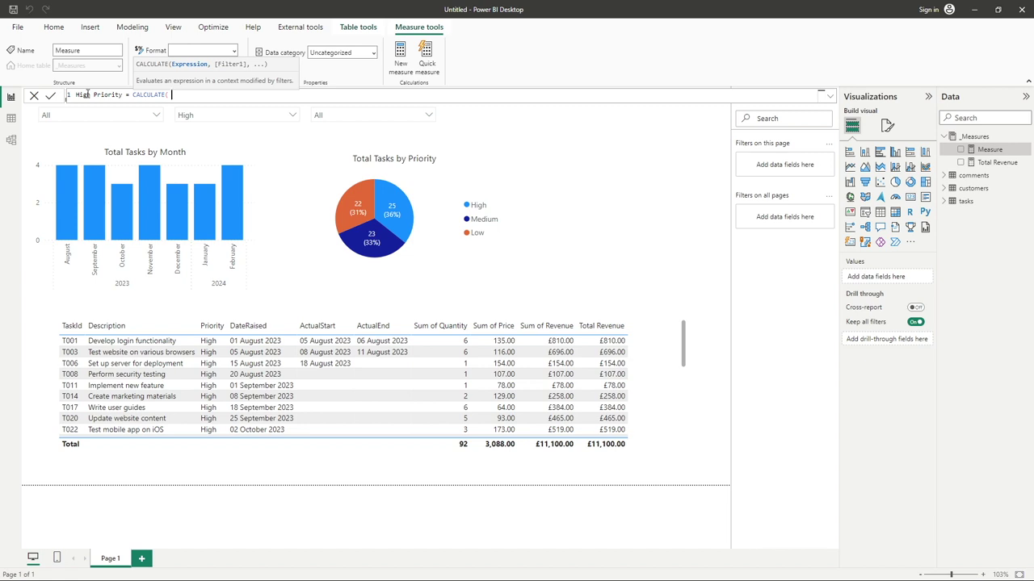
{"action": "type", "text": "SUM("}
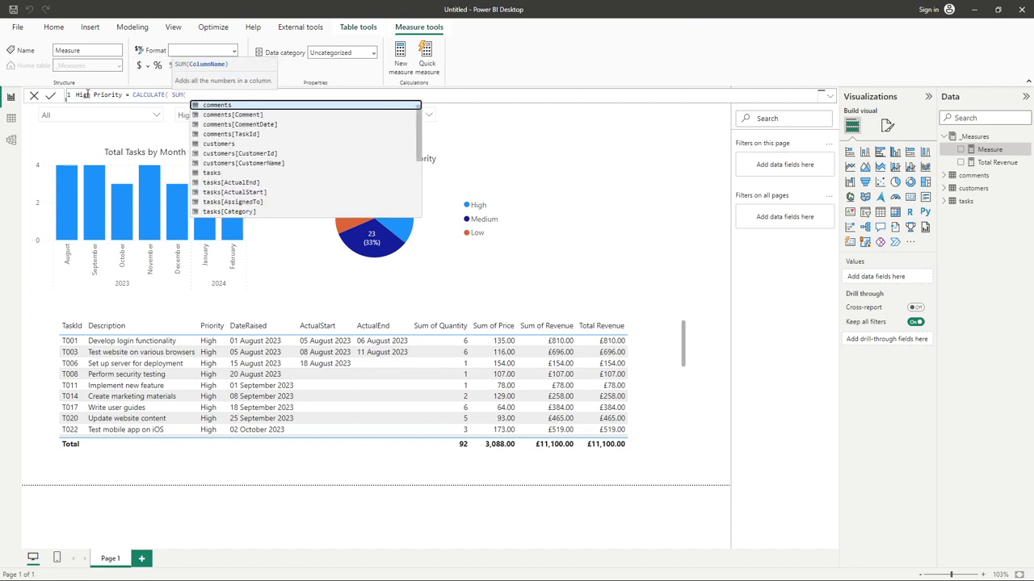
{"action": "type", "text": " re"}
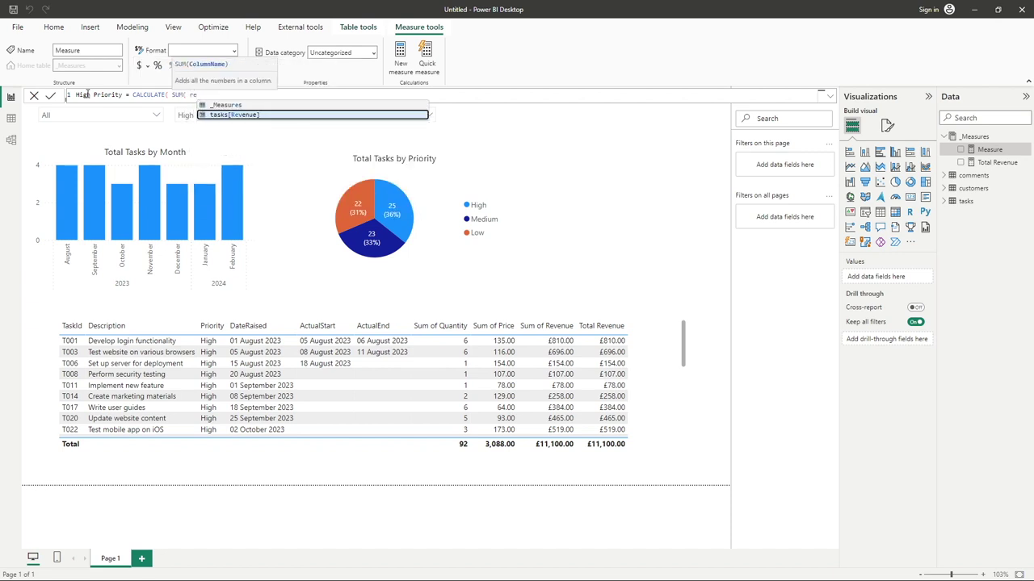
{"action": "key", "text": "Tab"}
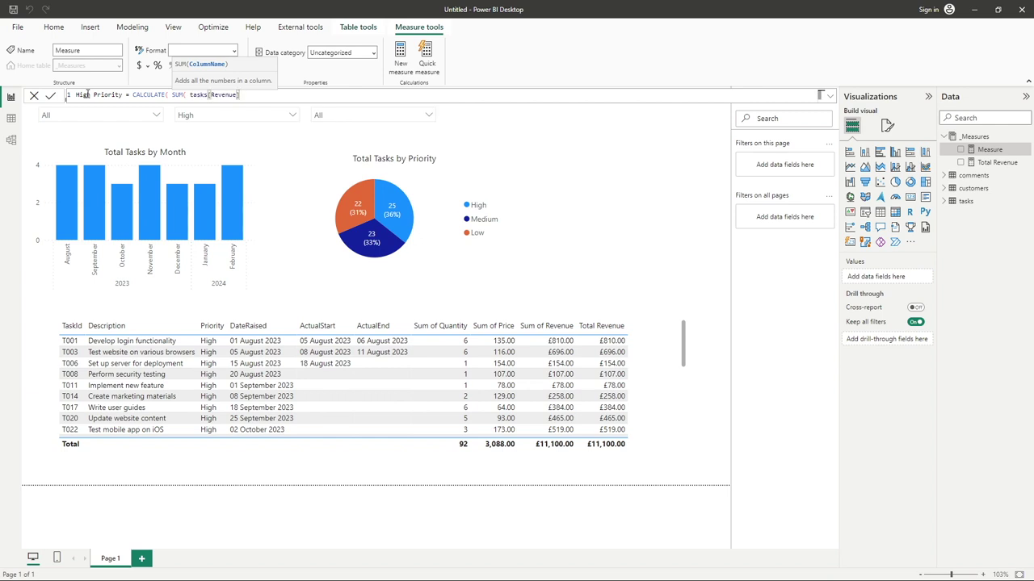
{"action": "type", "text": ")"}
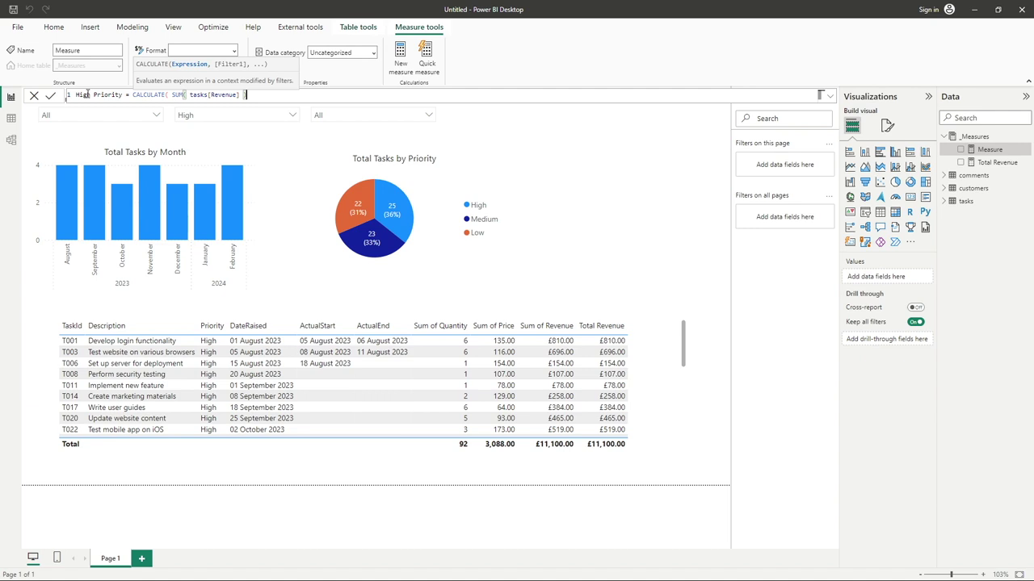
{"action": "type", "text": " ,"}
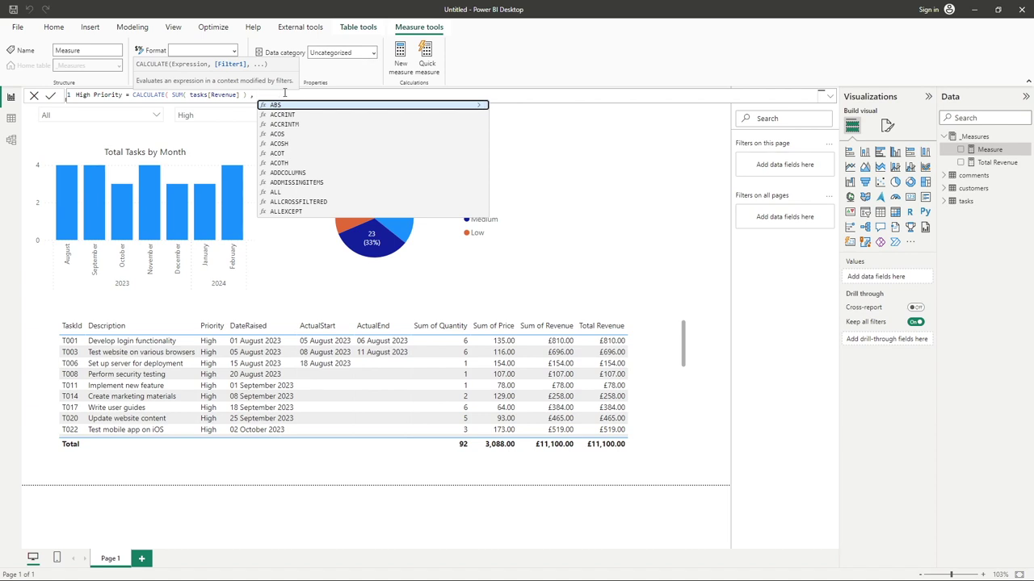
Add the filter tasks[Priority] = "High" and commit the High Priority measure
{"action": "type", "text": "pri"}
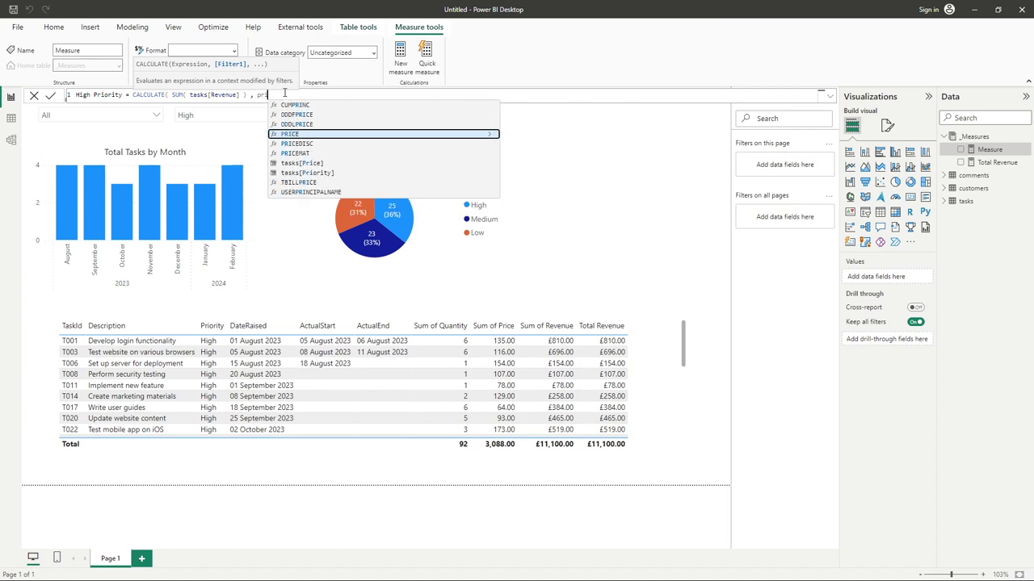
{"action": "key", "text": "Down"}
{"action": "key", "text": "Down"}
{"action": "key", "text": "Down"}
{"action": "key", "text": "Down"}
{"action": "key", "text": "Tab"}
{"action": "type", "text": ")"}
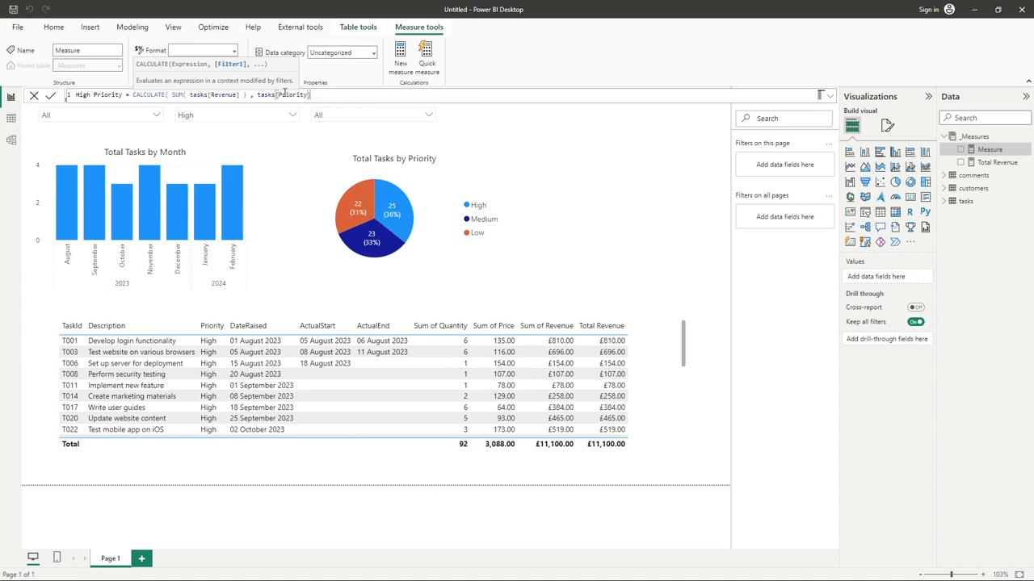
{"action": "type", "text": " = \"High\" )"}
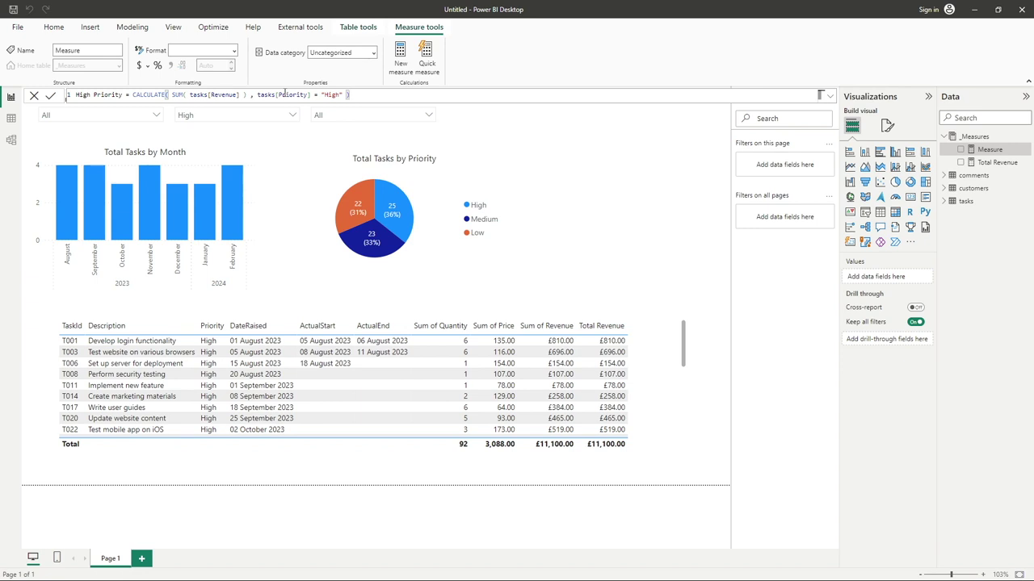
{"action": "key", "text": "Return"}
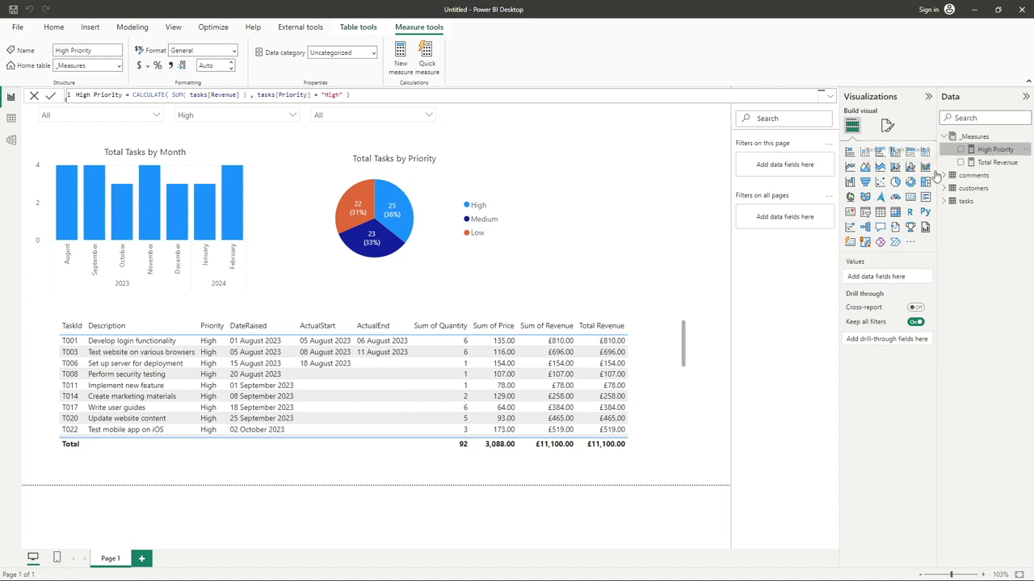
{"action": "left_click", "coordinate": [603, 200]}
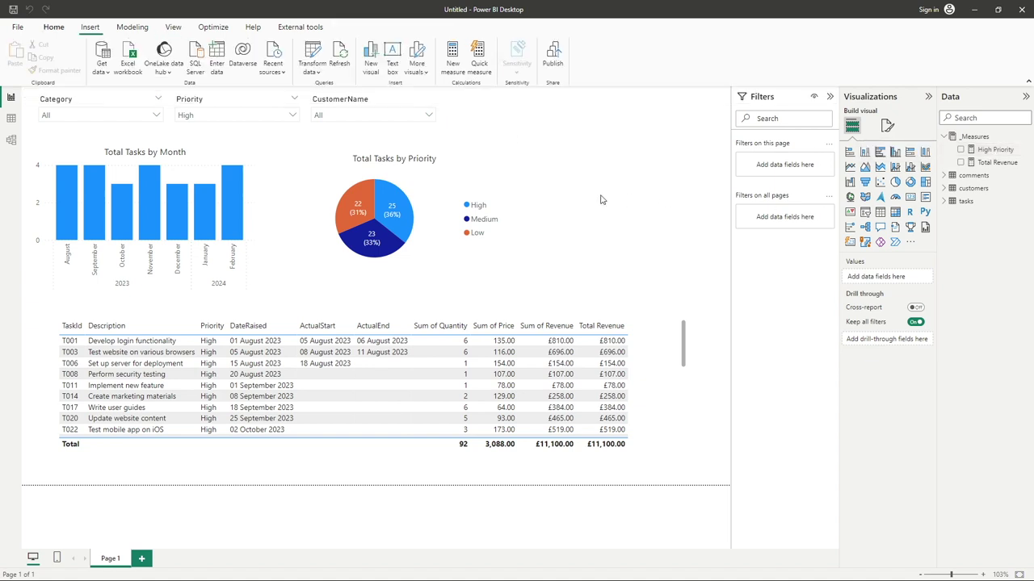
Add a High Priority card with callout display units set to None, showing 11,100.00
{"action": "left_click", "coordinate": [909, 197]}
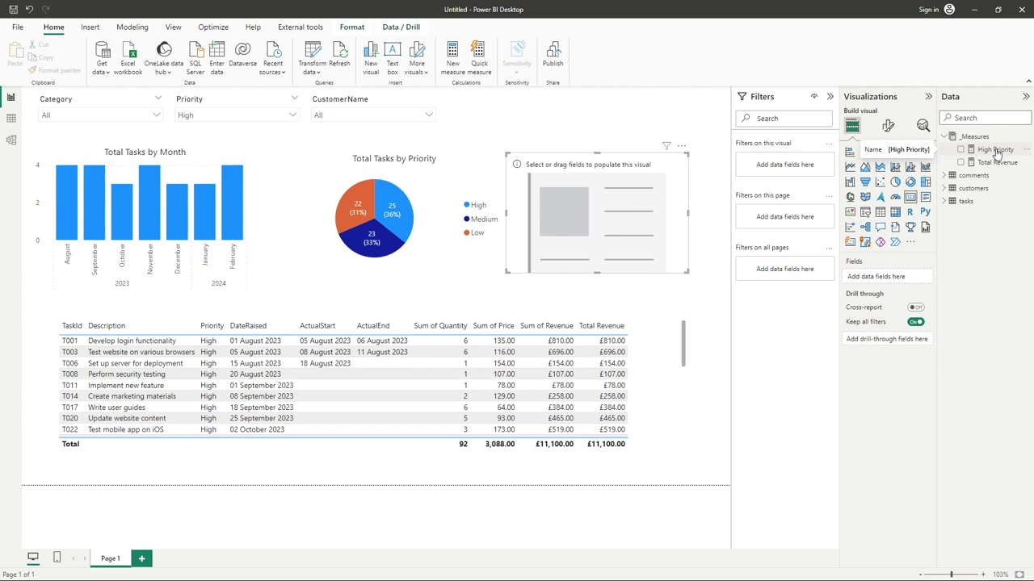
{"action": "left_click_drag", "start_coordinate": [990, 154], "coordinate": [890, 276]}
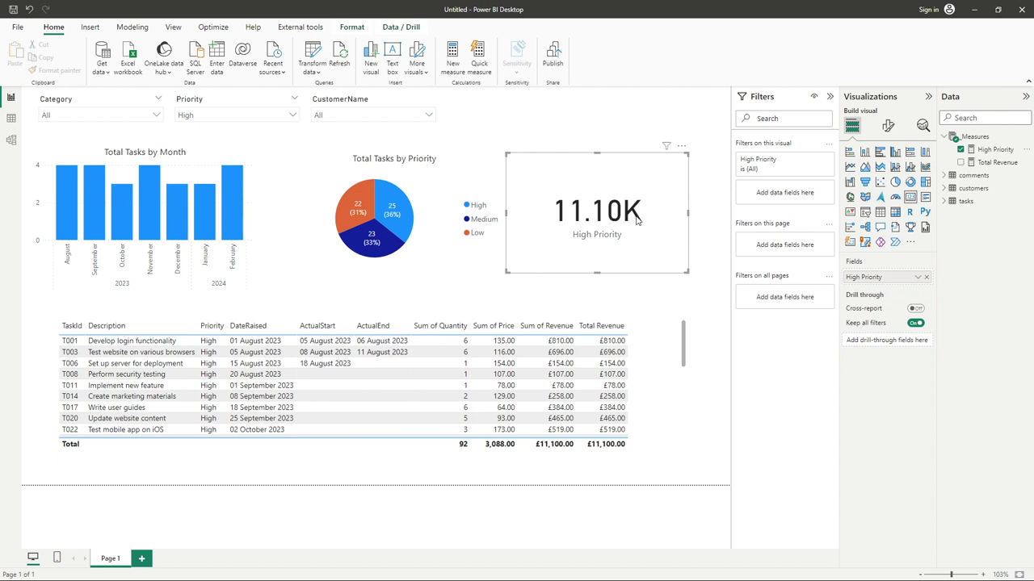
{"action": "left_click", "coordinate": [887, 126]}
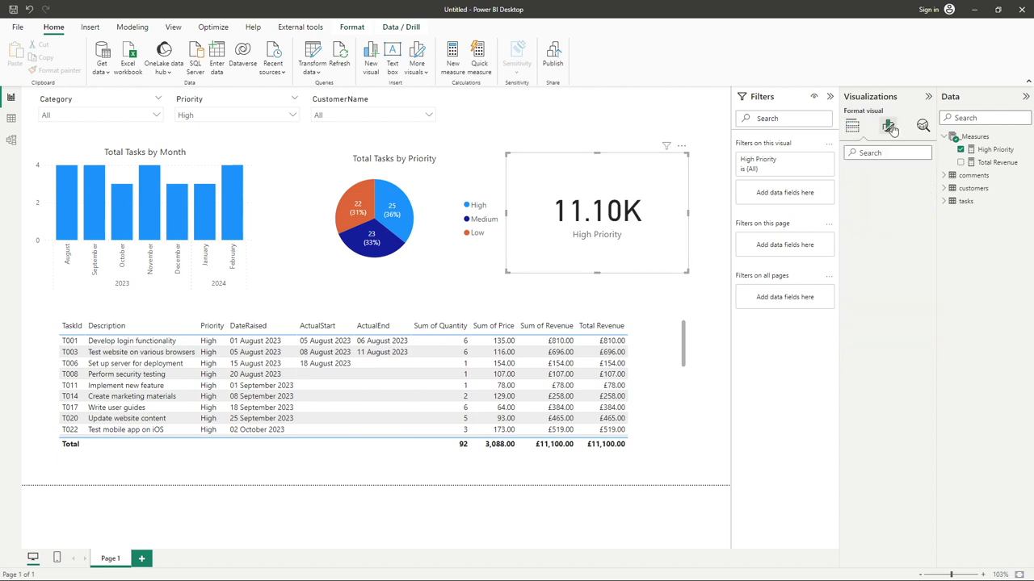
{"action": "left_click", "coordinate": [878, 202]}
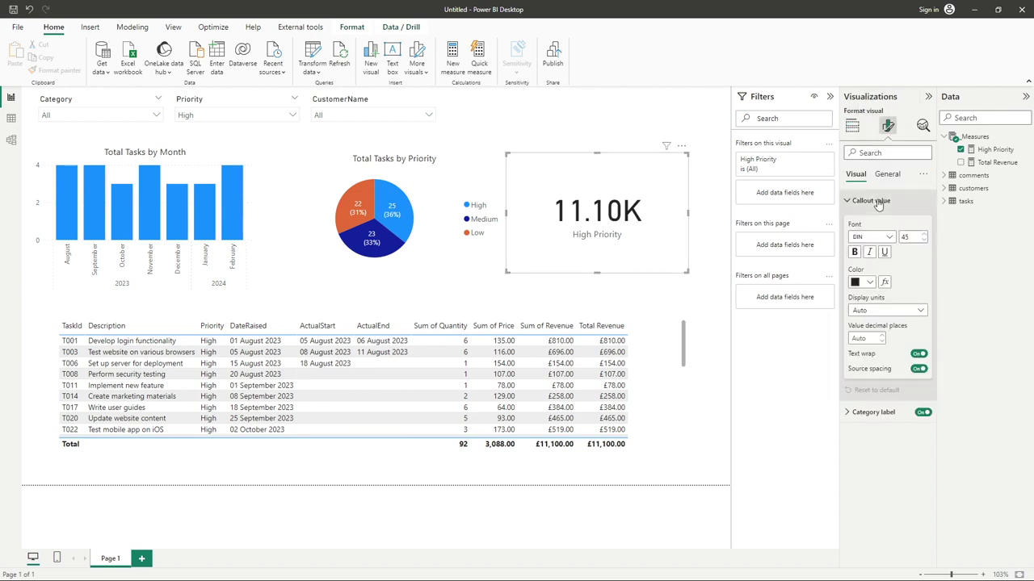
{"action": "left_click", "coordinate": [884, 310]}
{"action": "left_click", "coordinate": [865, 324]}
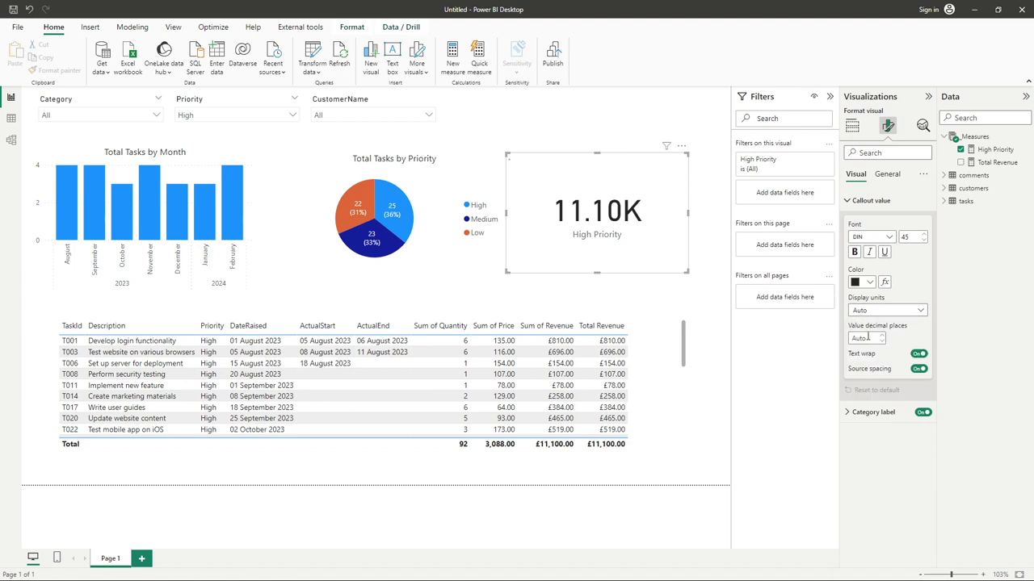
{"action": "left_click", "coordinate": [705, 283]}
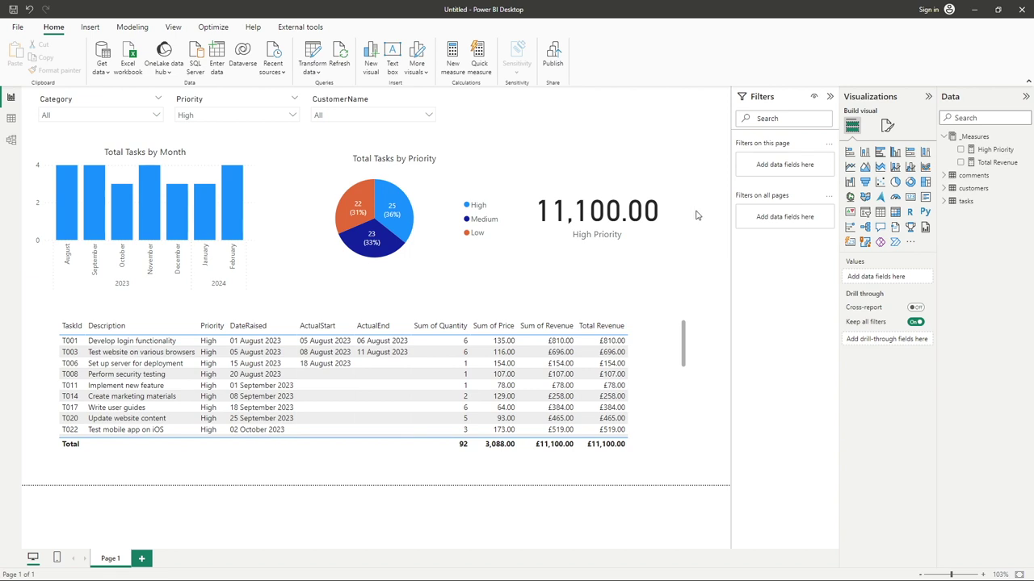
Set the Priority slicer to Select all so the table totals £29,902.00
{"action": "left_click", "coordinate": [642, 359]}
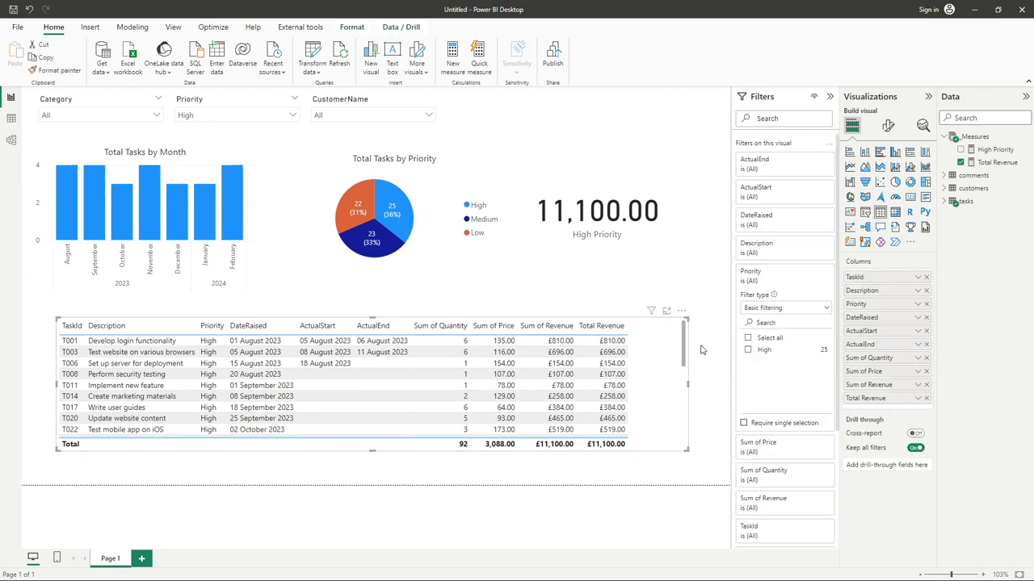
{"action": "left_click", "coordinate": [701, 349]}
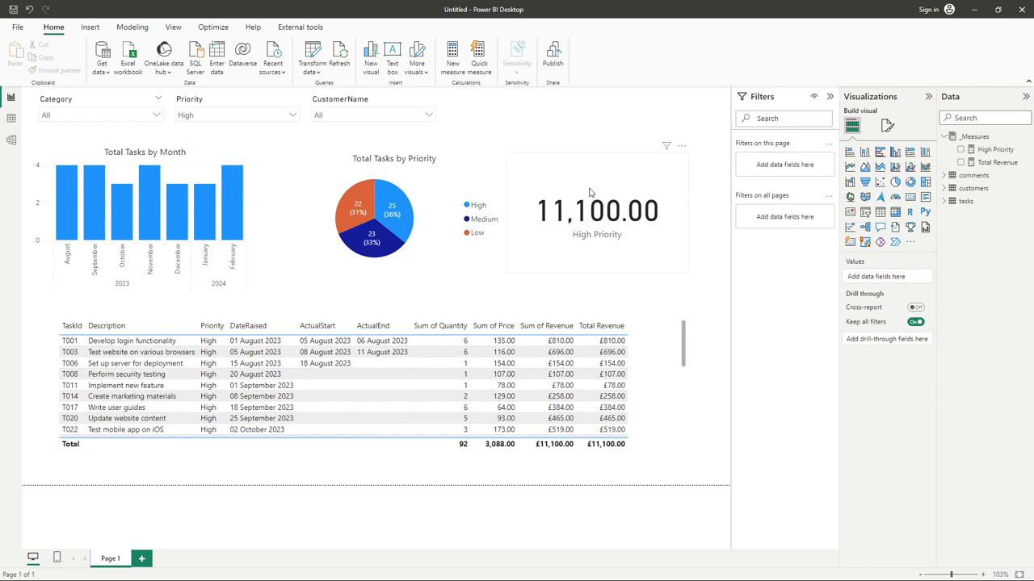
{"action": "left_click", "coordinate": [292, 114]}
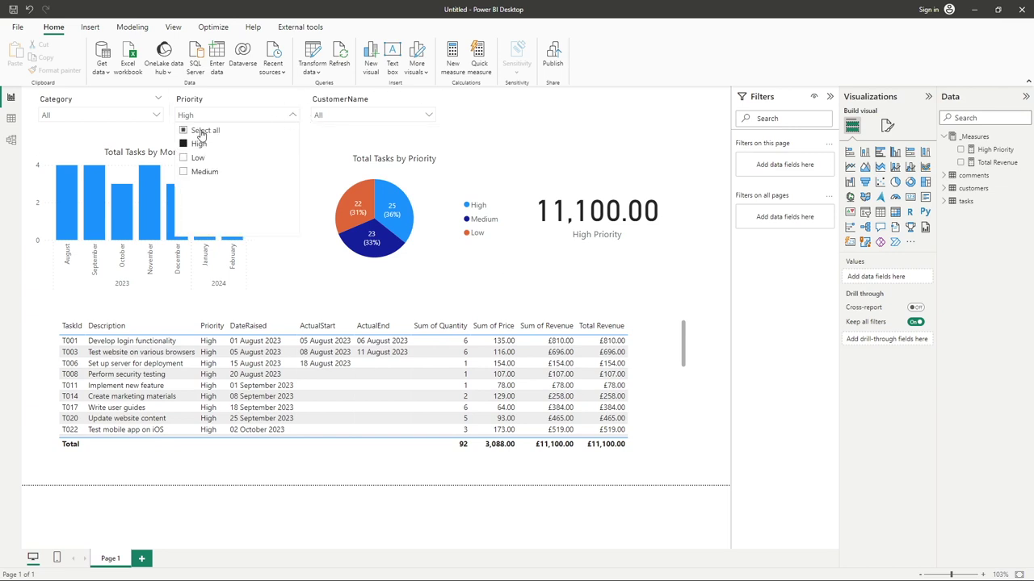
{"action": "left_click", "coordinate": [201, 132]}
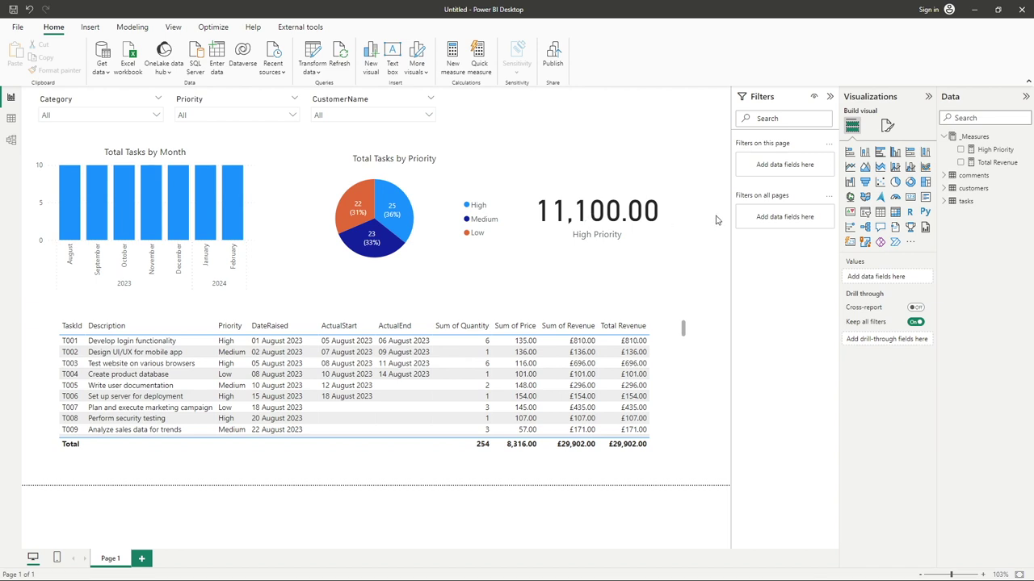
Show the High Priority measure's CALCULATE formula in the formula bar
{"action": "left_click", "coordinate": [995, 149]}
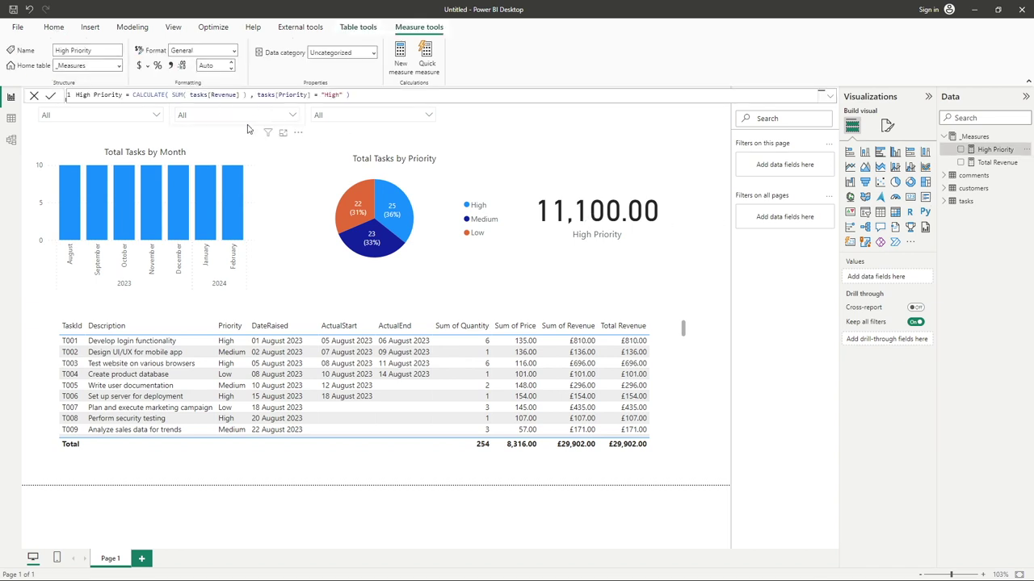